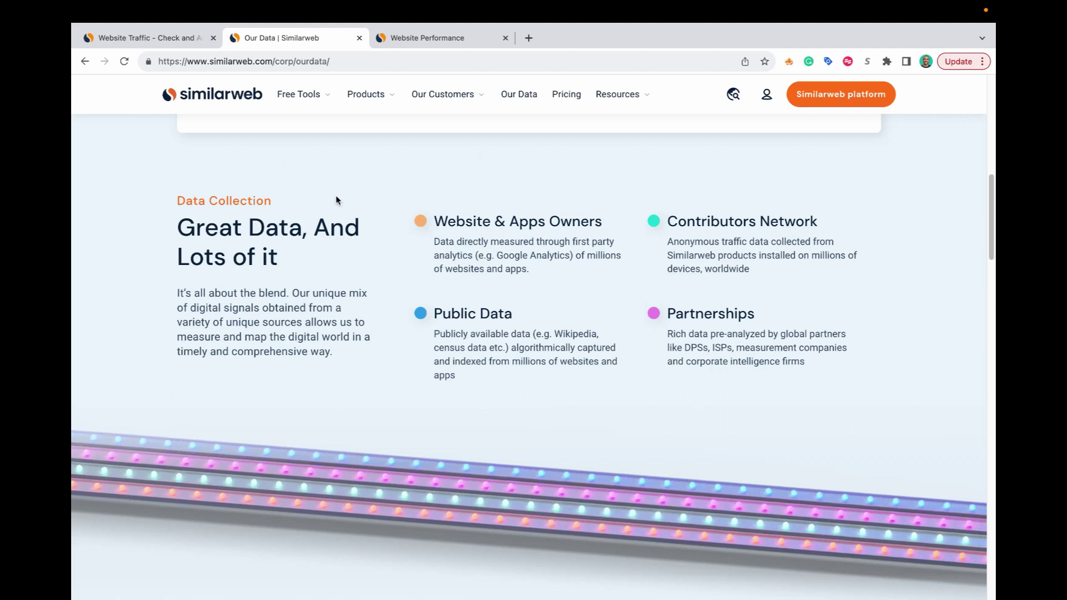
Step: Open the amazon.com Website Performance report and review its total visits, device distribution and global, country and industry ranks
{"action": "left_click", "coordinate": [407, 42]}
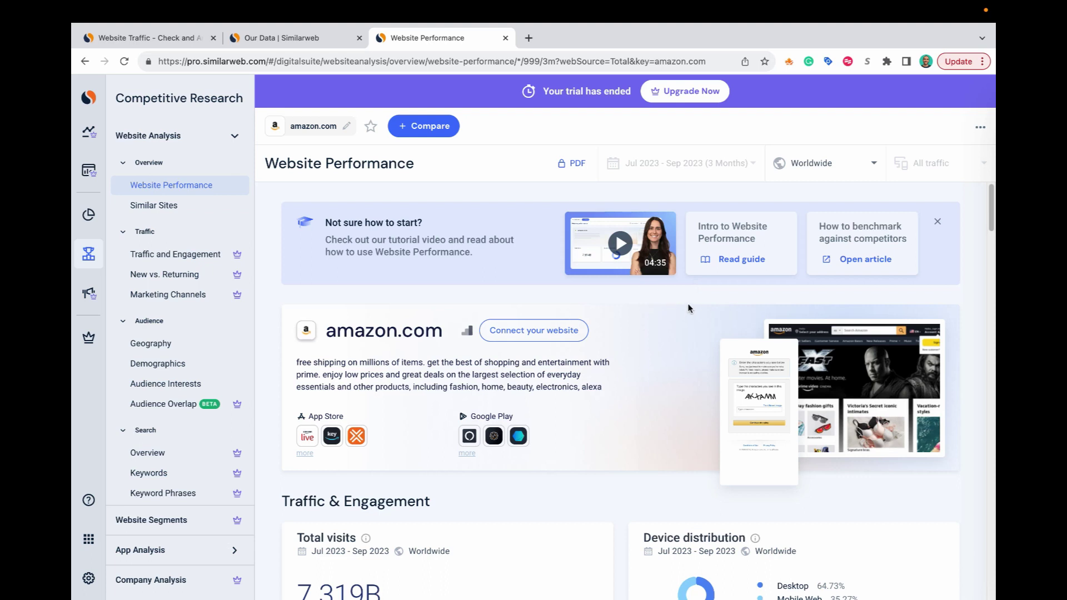
{"action": "scroll", "coordinate": [685, 292], "scroll_direction": "down", "scroll_amount": 2}
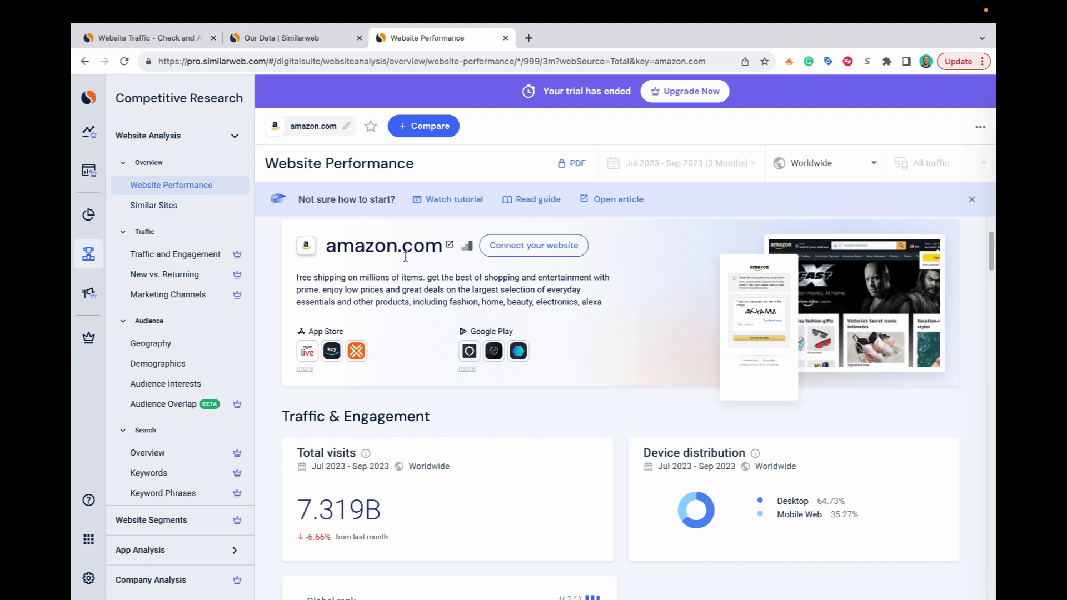
{"action": "scroll", "coordinate": [403, 257], "scroll_direction": "down", "scroll_amount": 1}
{"action": "scroll", "coordinate": [403, 257], "scroll_direction": "down", "scroll_amount": 5}
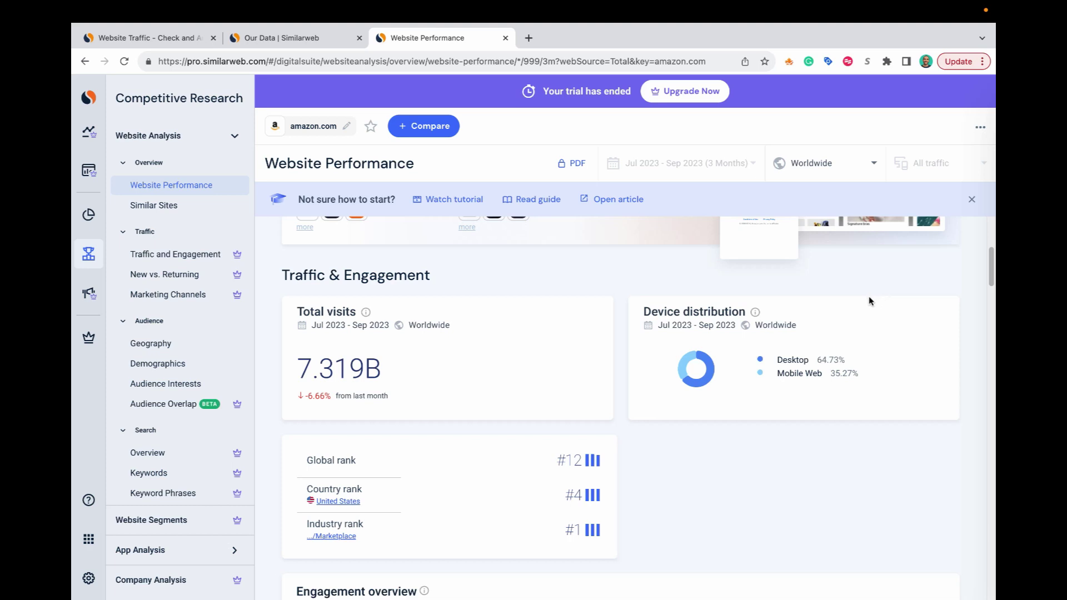
{"action": "scroll", "coordinate": [597, 284], "scroll_direction": "down", "scroll_amount": 1}
{"action": "scroll", "coordinate": [556, 286], "scroll_direction": "down", "scroll_amount": 3}
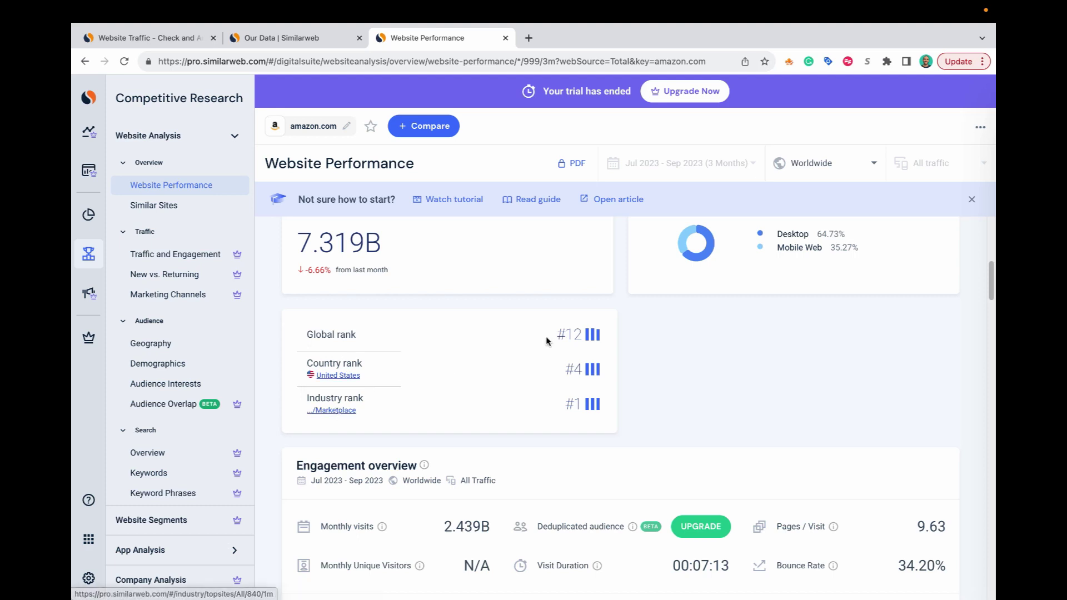
{"action": "scroll", "coordinate": [517, 345], "scroll_direction": "down", "scroll_amount": 2}
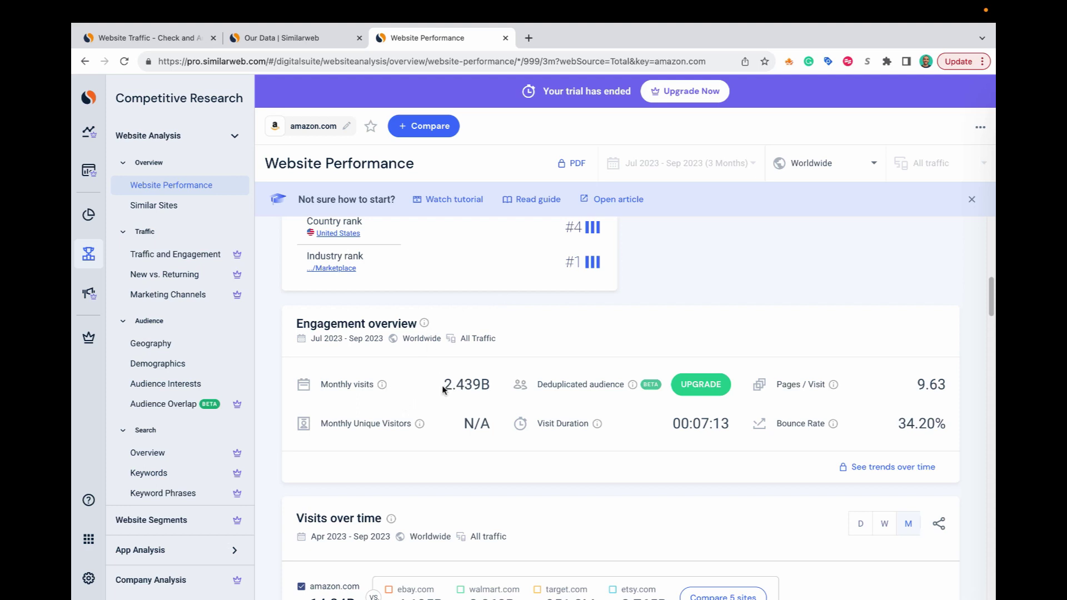
Step: Examine the monthly visits and other metrics in amazon.com's engagement overview
{"action": "left_click_drag", "start_coordinate": [431, 384], "coordinate": [488, 387]}
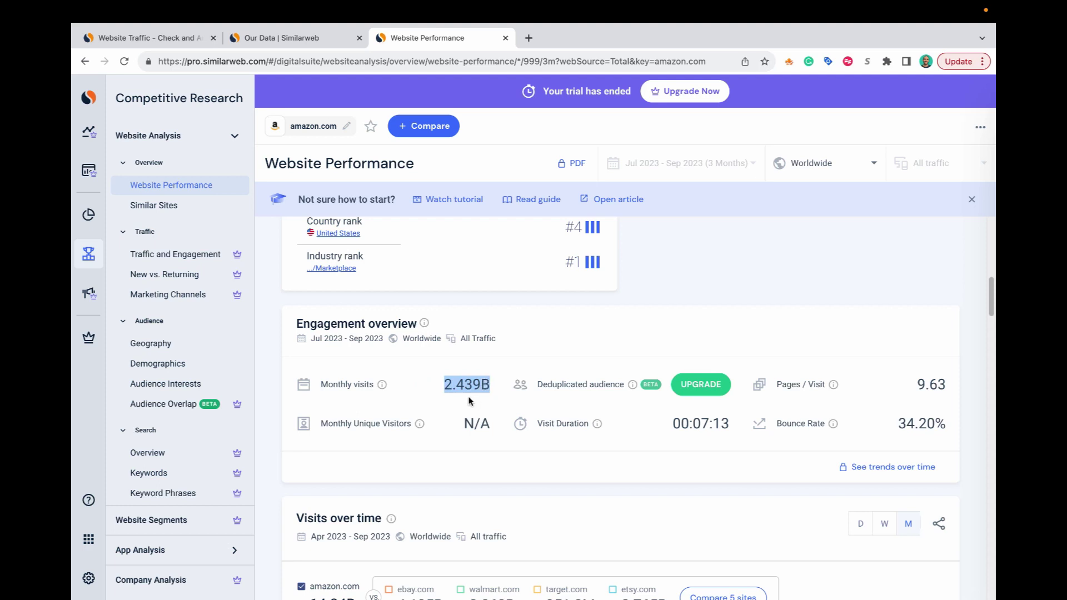
{"action": "left_click", "coordinate": [469, 396]}
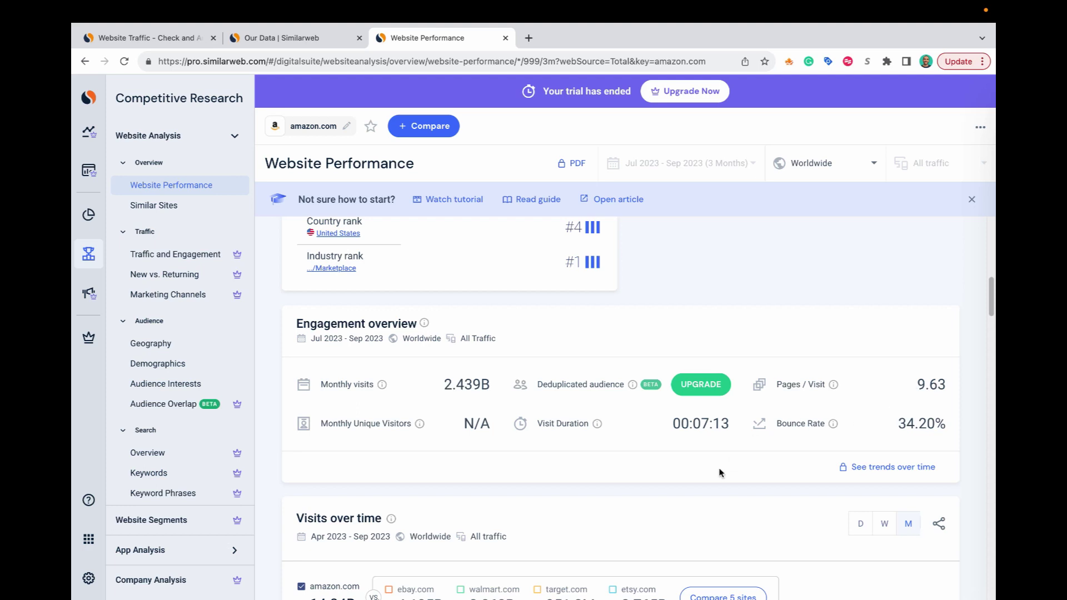
{"action": "double_click", "coordinate": [489, 425]}
Step: Add ebay.com, walmart.com, target.com and etsy.com to the Visits over time chart for comparison with amazon.com
{"action": "scroll", "coordinate": [732, 406], "scroll_direction": "down", "scroll_amount": 4}
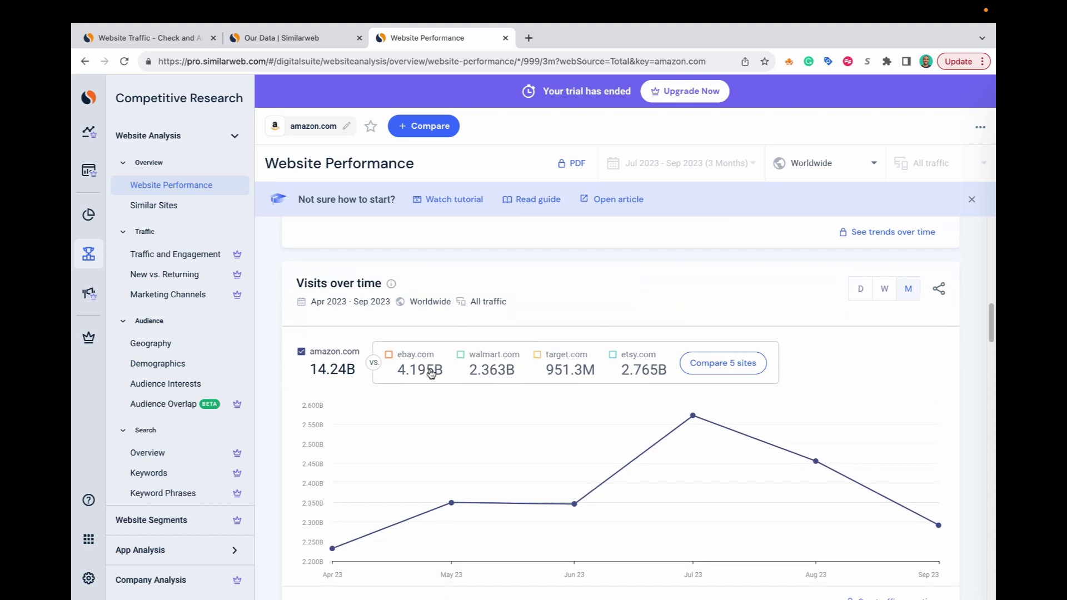
{"action": "mouse_move", "coordinate": [356, 490]}
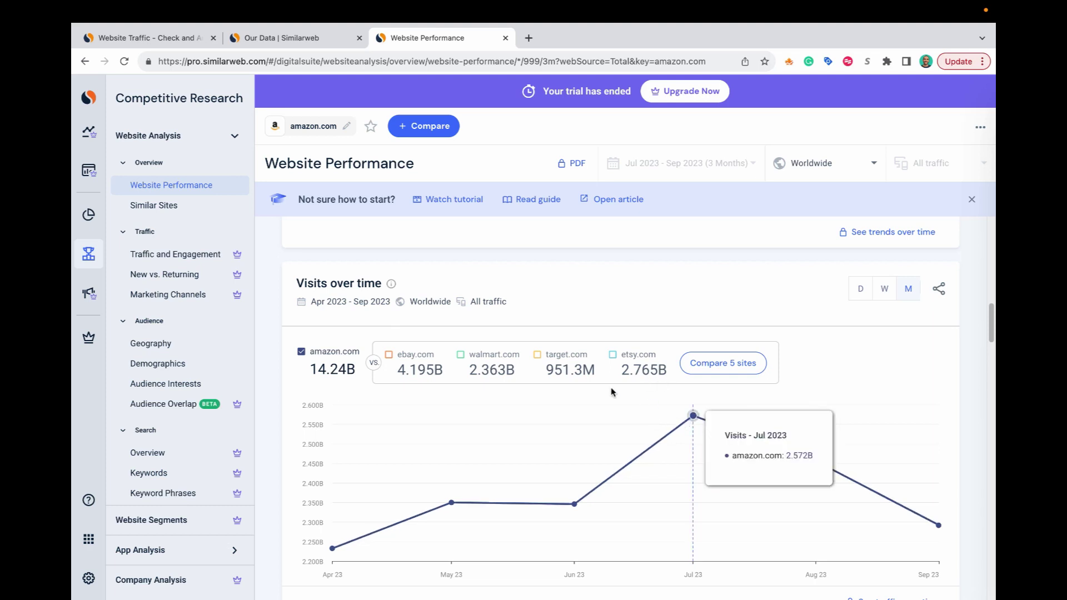
{"action": "left_click", "coordinate": [390, 355]}
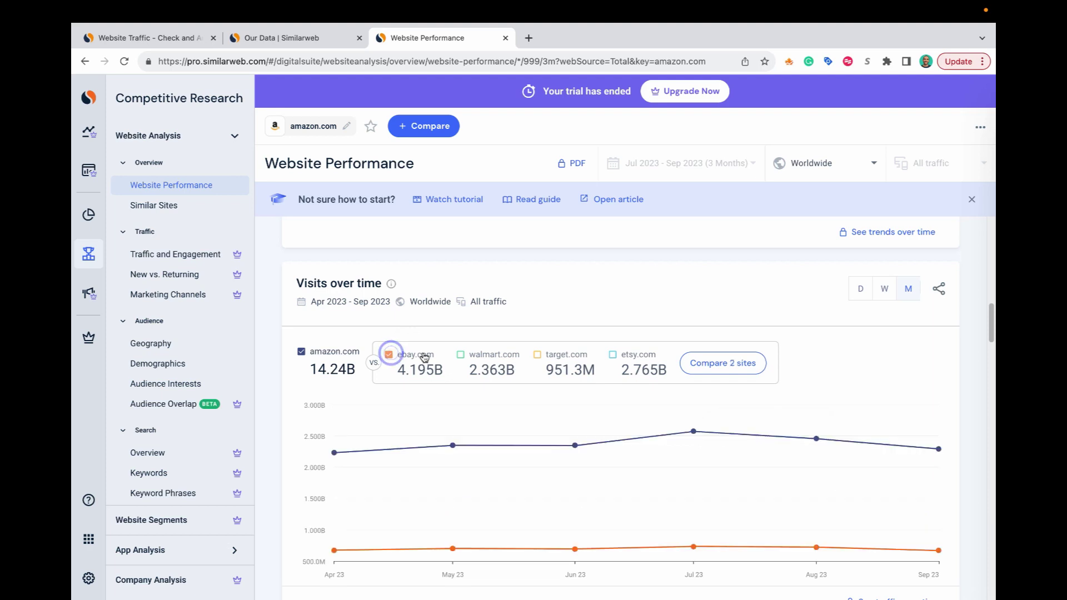
{"action": "left_click", "coordinate": [460, 355]}
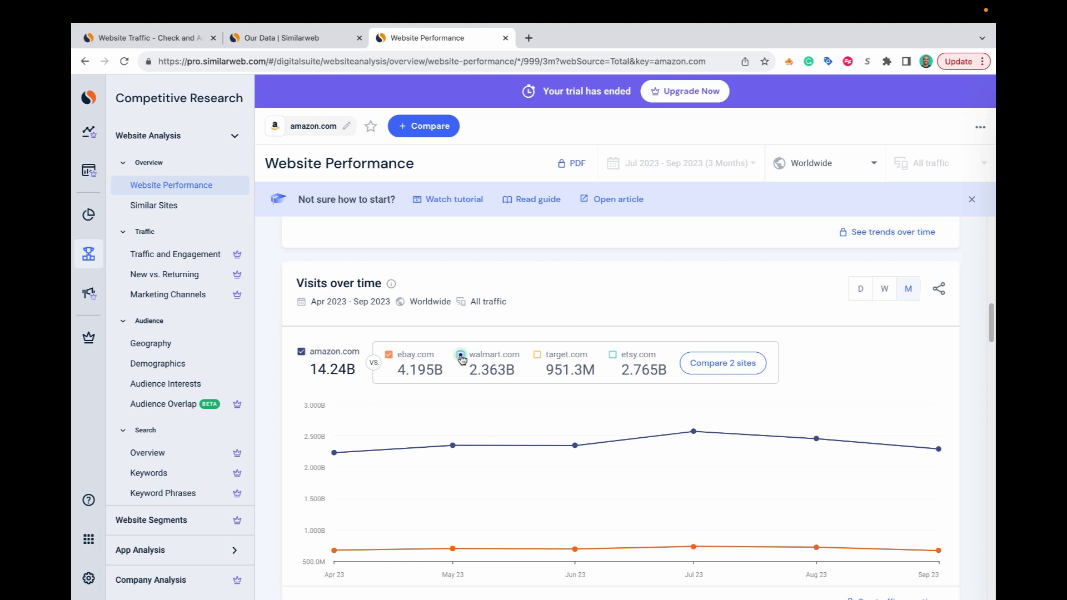
{"action": "left_click", "coordinate": [537, 355]}
{"action": "left_click", "coordinate": [612, 354]}
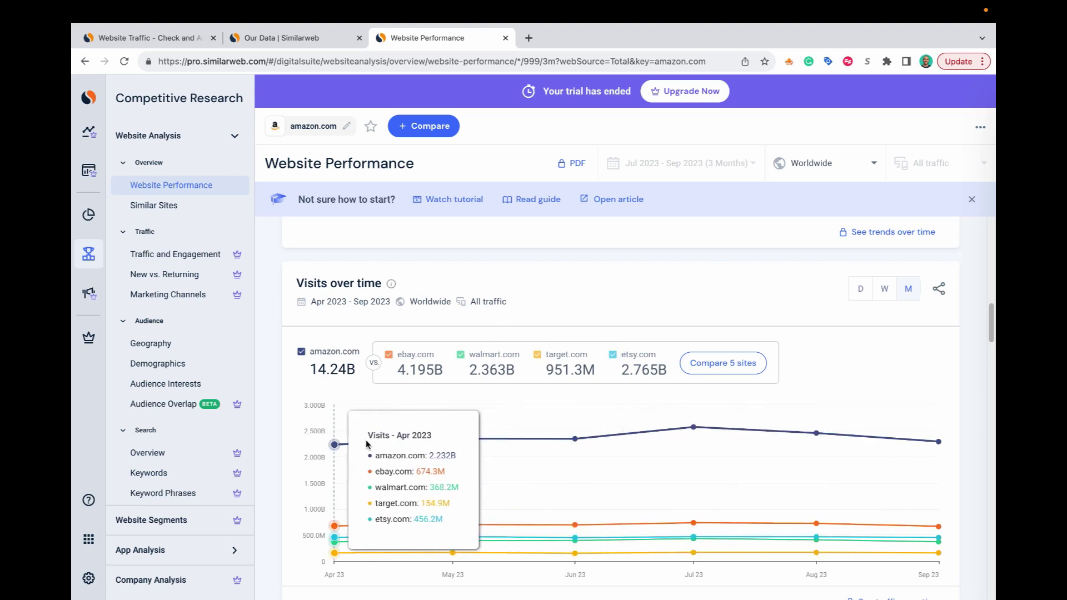
Step: Compare the monthly visits of the charted sites and review amazon.com's top countries by traffic share
{"action": "scroll", "coordinate": [537, 427], "scroll_direction": "down", "scroll_amount": 5}
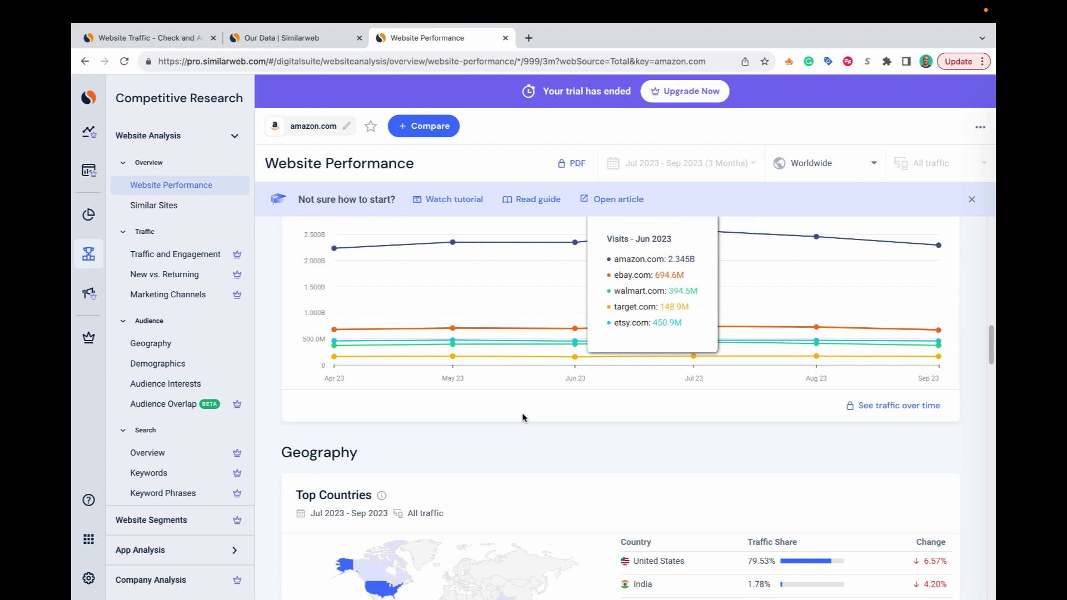
{"action": "scroll", "coordinate": [512, 409], "scroll_direction": "down", "scroll_amount": 2}
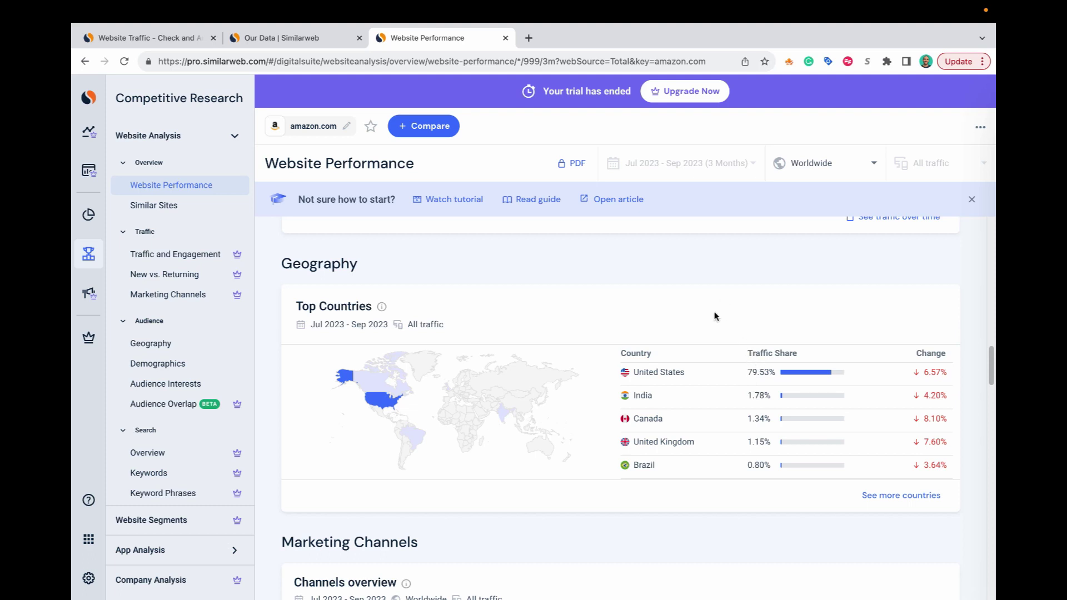
{"action": "scroll", "coordinate": [725, 389], "scroll_direction": "down", "scroll_amount": 1}
Step: Inspect the desktop and mobile breakdown of the marketing channels in the Channels overview chart
{"action": "scroll", "coordinate": [667, 389], "scroll_direction": "down", "scroll_amount": 5}
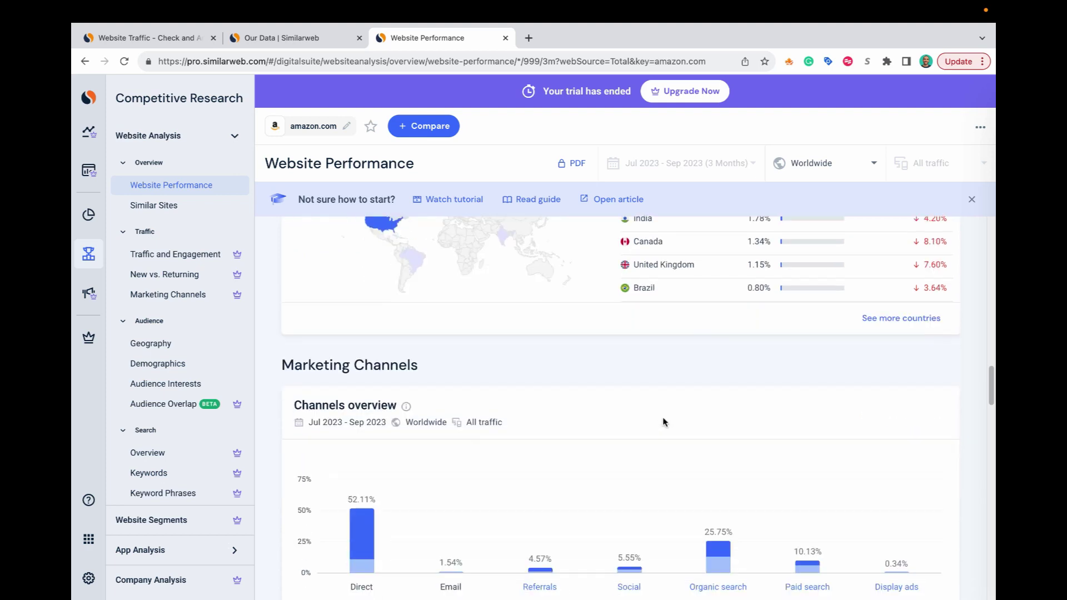
{"action": "scroll", "coordinate": [698, 397], "scroll_direction": "up", "scroll_amount": 1}
{"action": "mouse_move", "coordinate": [693, 405]}
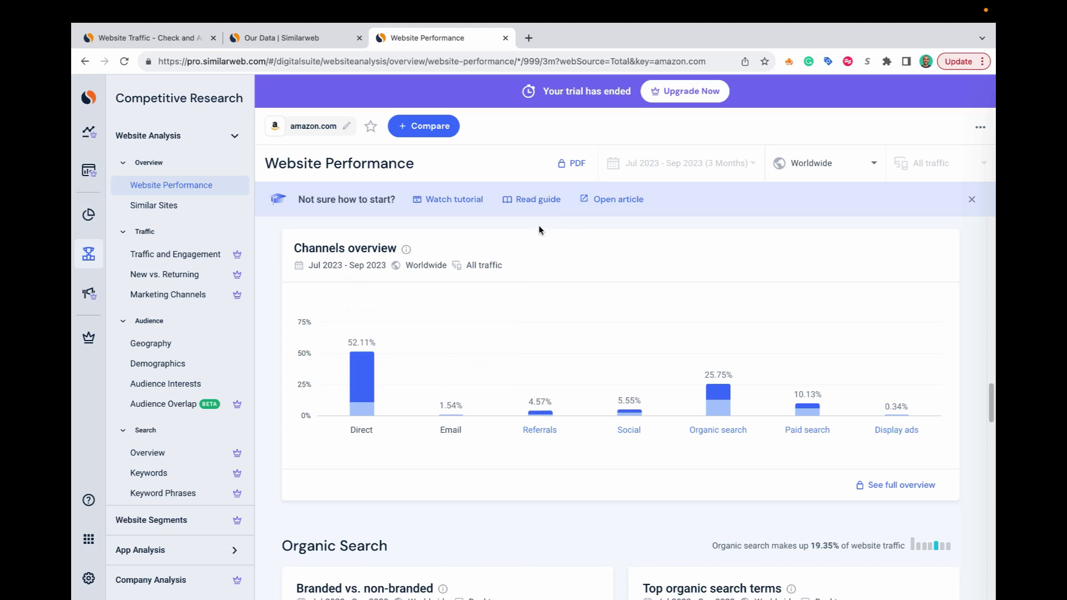
{"action": "mouse_move", "coordinate": [360, 362]}
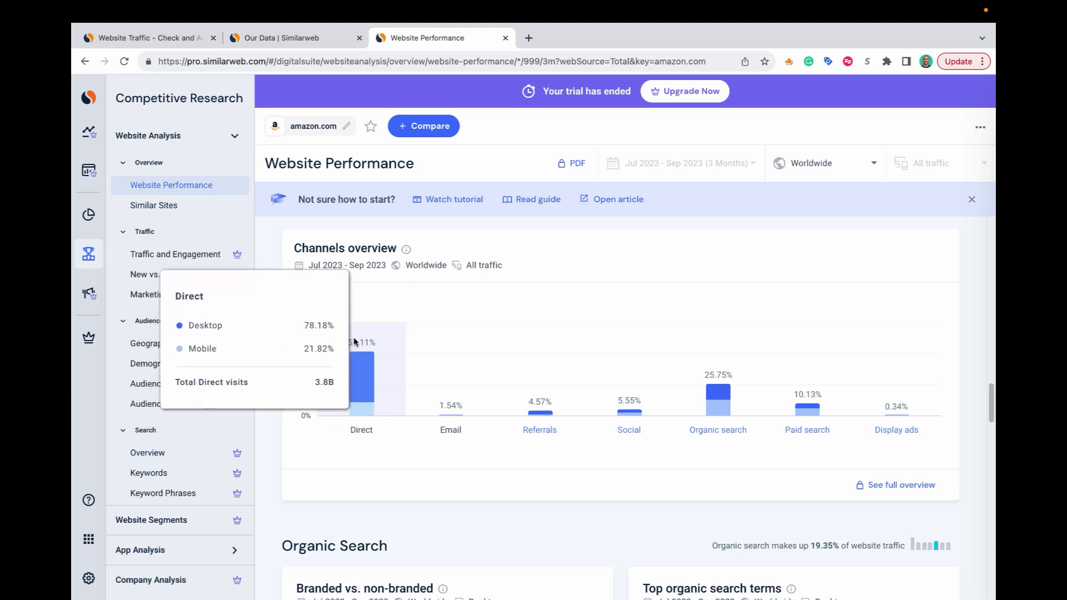
{"action": "mouse_move", "coordinate": [434, 363]}
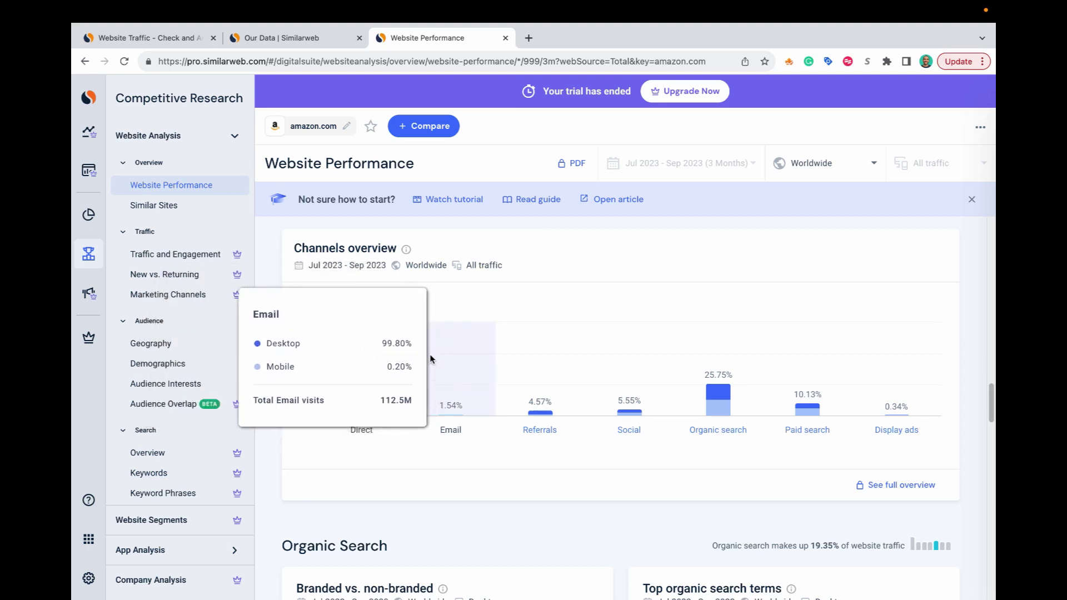
{"action": "mouse_move", "coordinate": [546, 318]}
{"action": "mouse_move", "coordinate": [650, 343]}
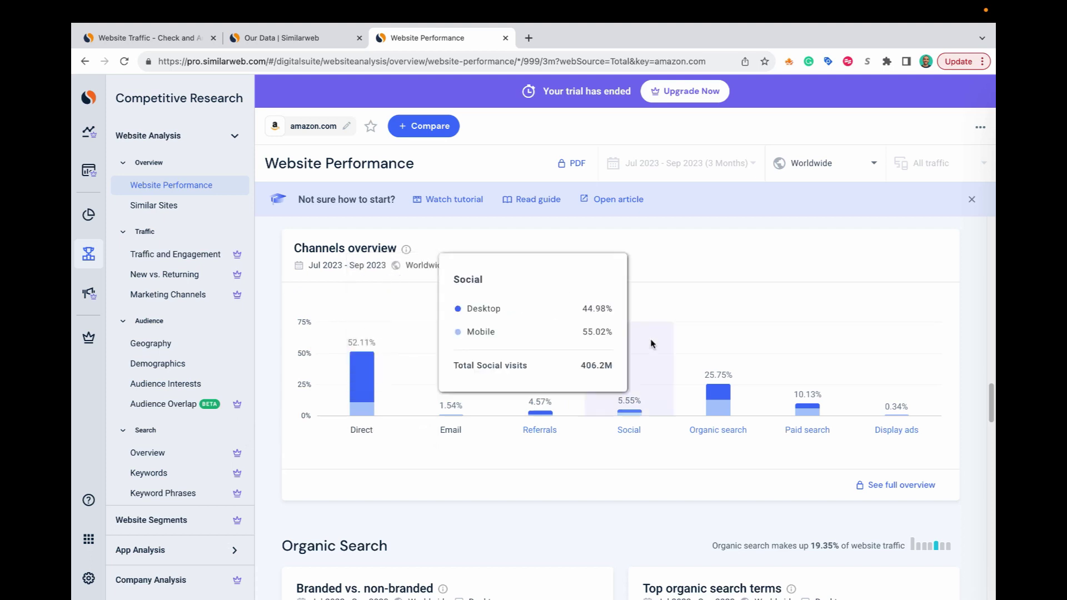
{"action": "mouse_move", "coordinate": [718, 312]}
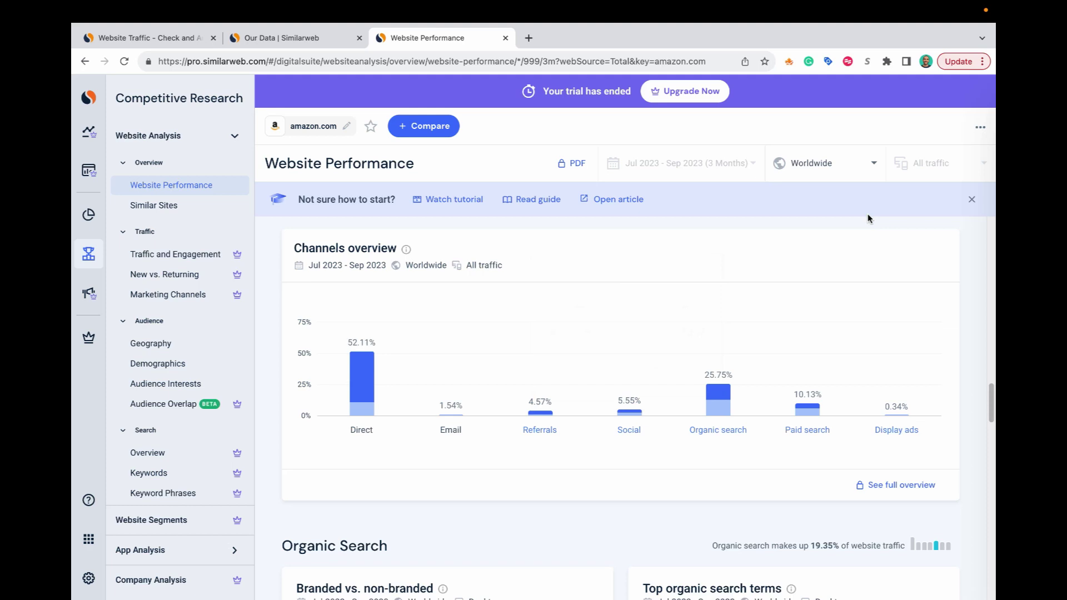
{"action": "mouse_move", "coordinate": [937, 382]}
{"action": "mouse_move", "coordinate": [483, 279]}
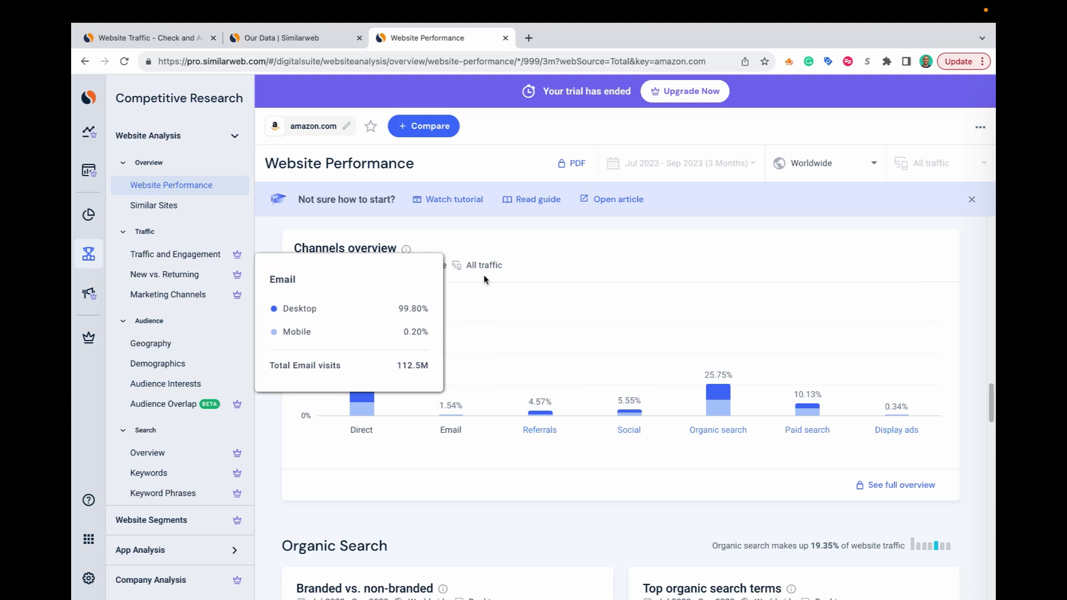
Step: Examine amazon.com's organic search data, covering branded versus non-branded traffic and the top organic search terms
{"action": "scroll", "coordinate": [649, 288], "scroll_direction": "down", "scroll_amount": 1}
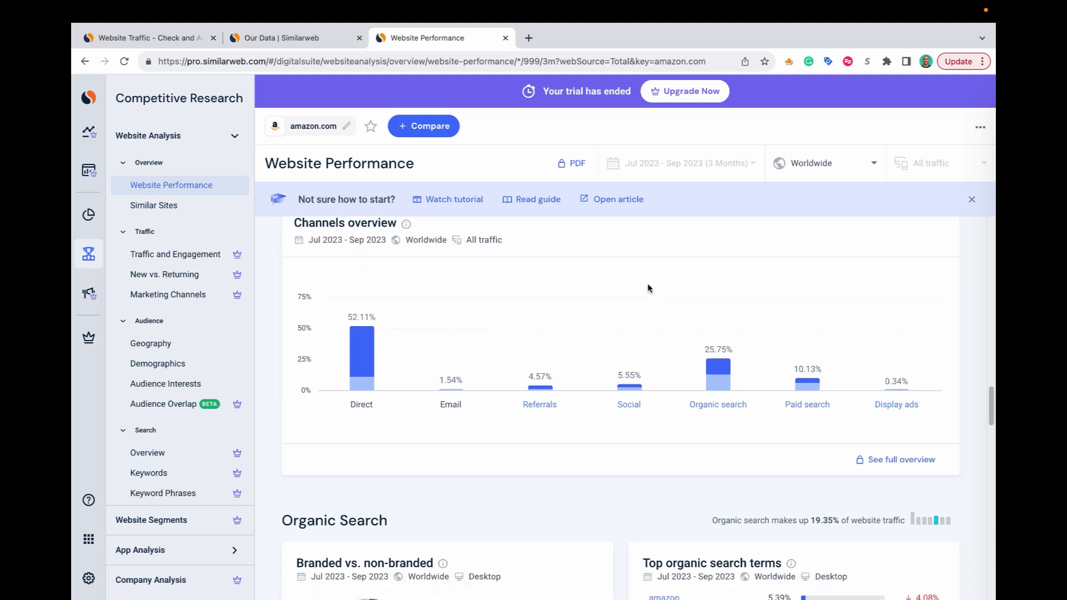
{"action": "scroll", "coordinate": [649, 288], "scroll_direction": "down", "scroll_amount": 5}
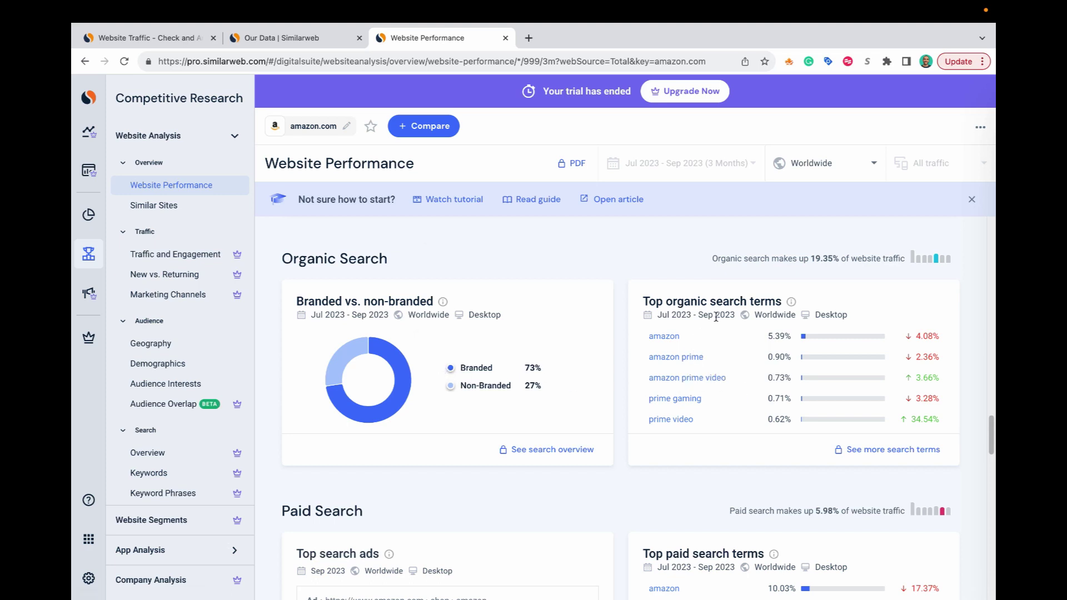
{"action": "scroll", "coordinate": [681, 362], "scroll_direction": "down", "scroll_amount": 1}
{"action": "right_click", "coordinate": [685, 273]}
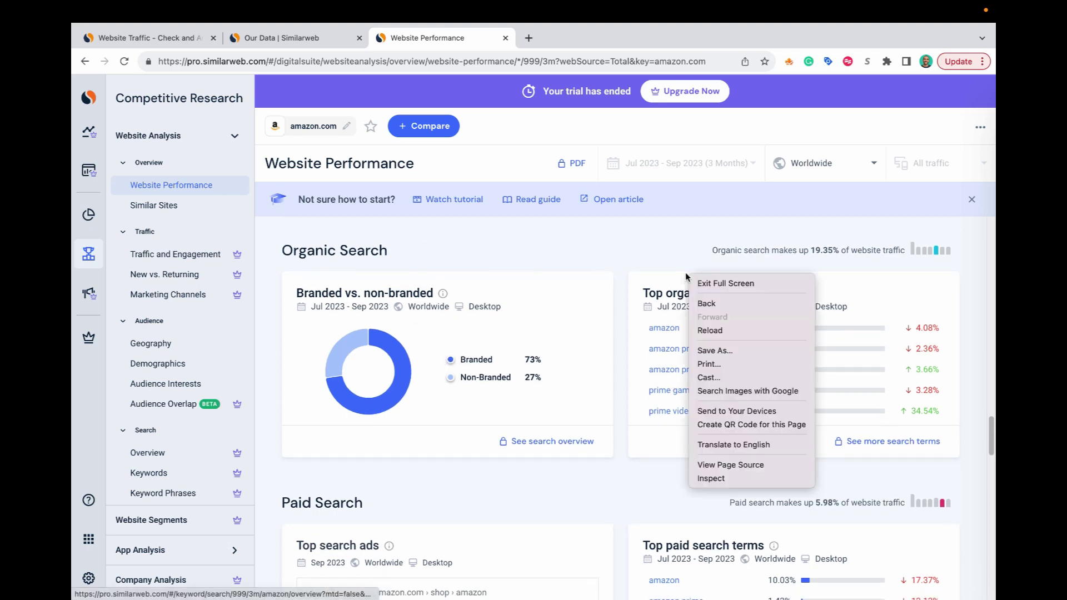
{"action": "left_click", "coordinate": [689, 250]}
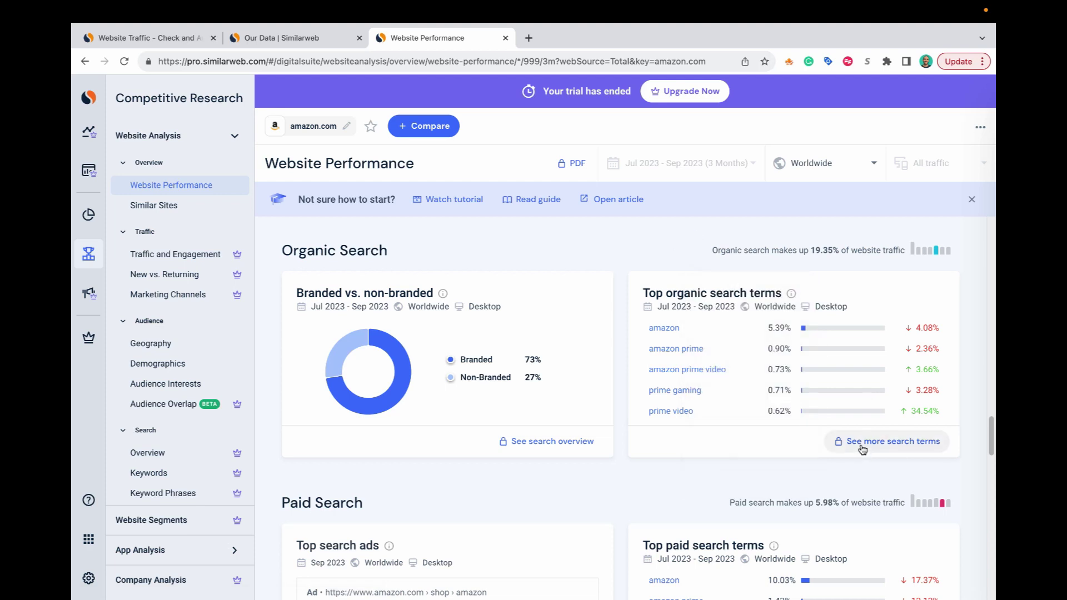
Step: Examine the top search ads and top paid search terms in the Paid Search section
{"action": "scroll", "coordinate": [806, 364], "scroll_direction": "down", "scroll_amount": 5}
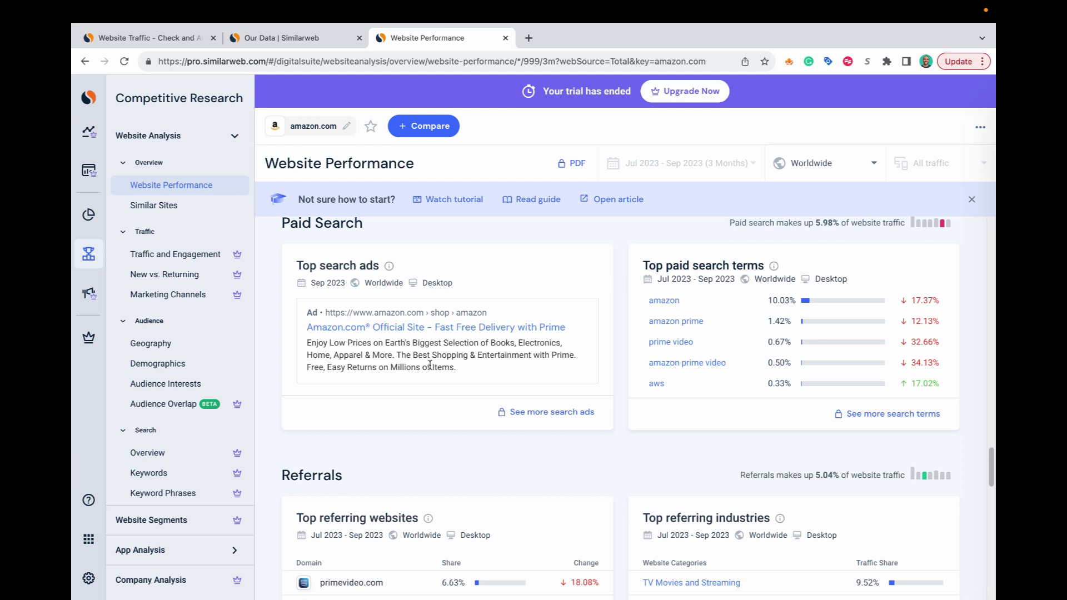
{"action": "scroll", "coordinate": [429, 365], "scroll_direction": "up", "scroll_amount": 1}
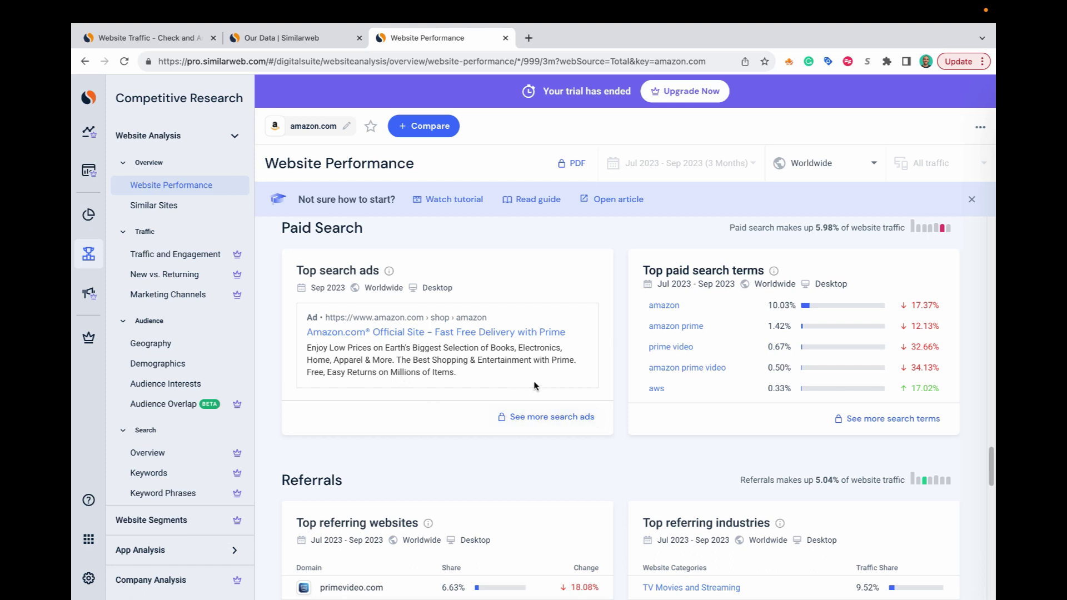
{"action": "scroll", "coordinate": [474, 328], "scroll_direction": "down", "scroll_amount": 1}
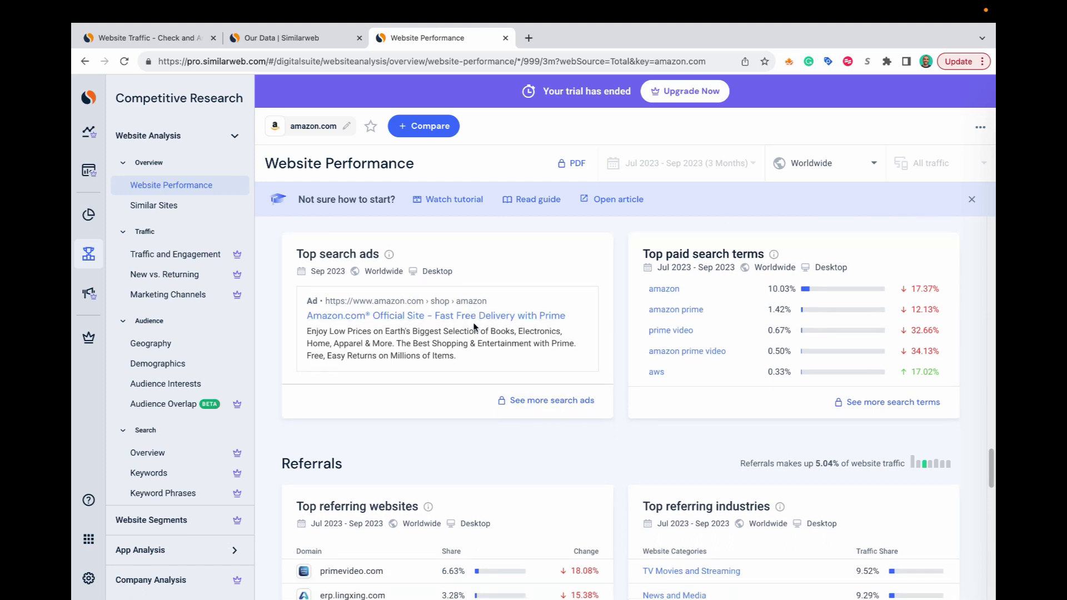
Step: Review the top referring websites and industries, plus the outgoing link and ad destinations
{"action": "scroll", "coordinate": [474, 326], "scroll_direction": "down", "scroll_amount": 4}
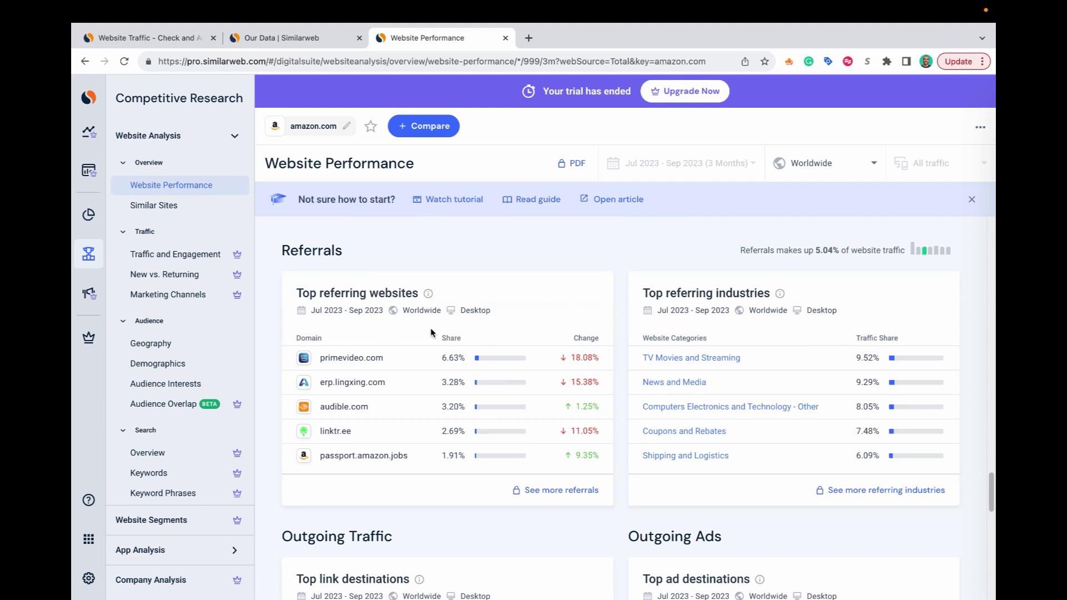
{"action": "mouse_move", "coordinate": [378, 365]}
{"action": "scroll", "coordinate": [696, 268], "scroll_direction": "down", "scroll_amount": 3}
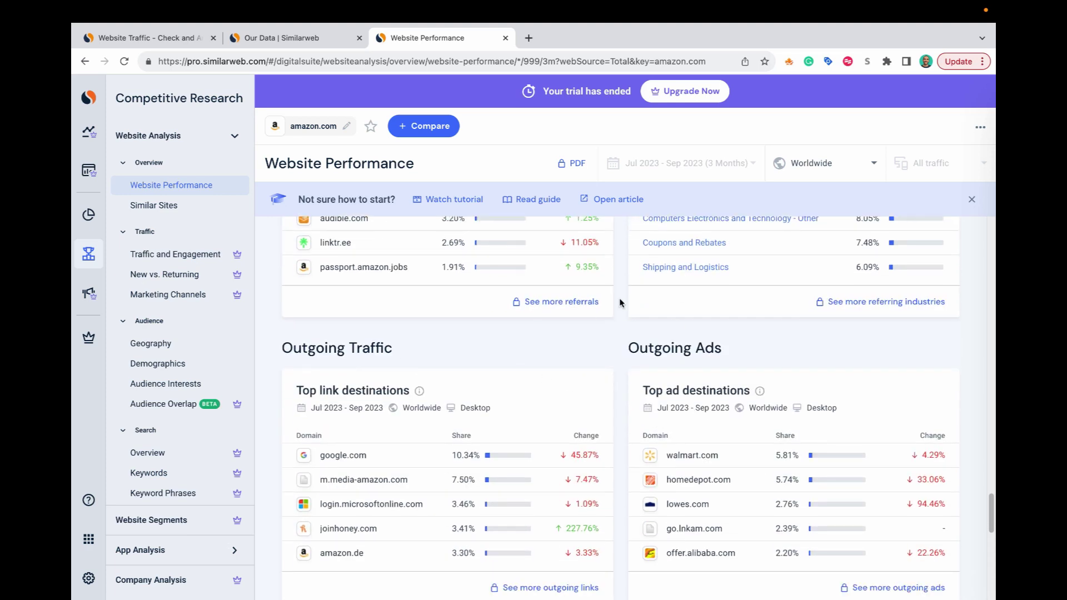
Step: Review the social traffic split by network and the display advertising networks and publishers
{"action": "scroll", "coordinate": [636, 305], "scroll_direction": "down", "scroll_amount": 5}
{"action": "scroll", "coordinate": [637, 306], "scroll_direction": "down", "scroll_amount": 1}
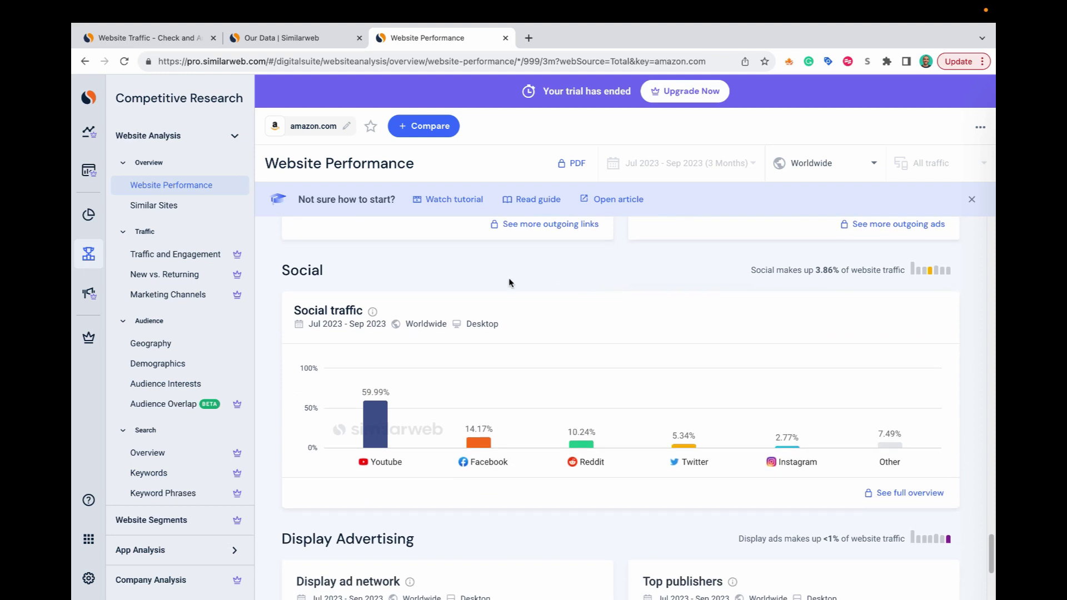
{"action": "right_click", "coordinate": [537, 335]}
{"action": "left_click", "coordinate": [534, 336]}
{"action": "scroll", "coordinate": [488, 330], "scroll_direction": "down", "scroll_amount": 4}
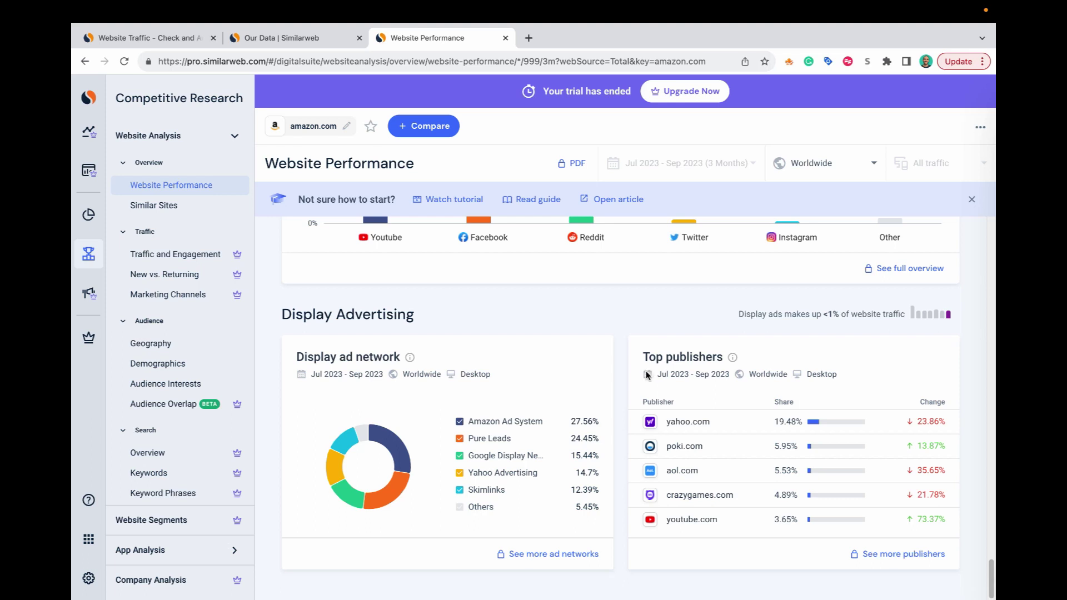
Step: Skim the whole Website Performance report again, returning to the ranks and engagement overview
{"action": "scroll", "coordinate": [660, 414], "scroll_direction": "up", "scroll_amount": 20}
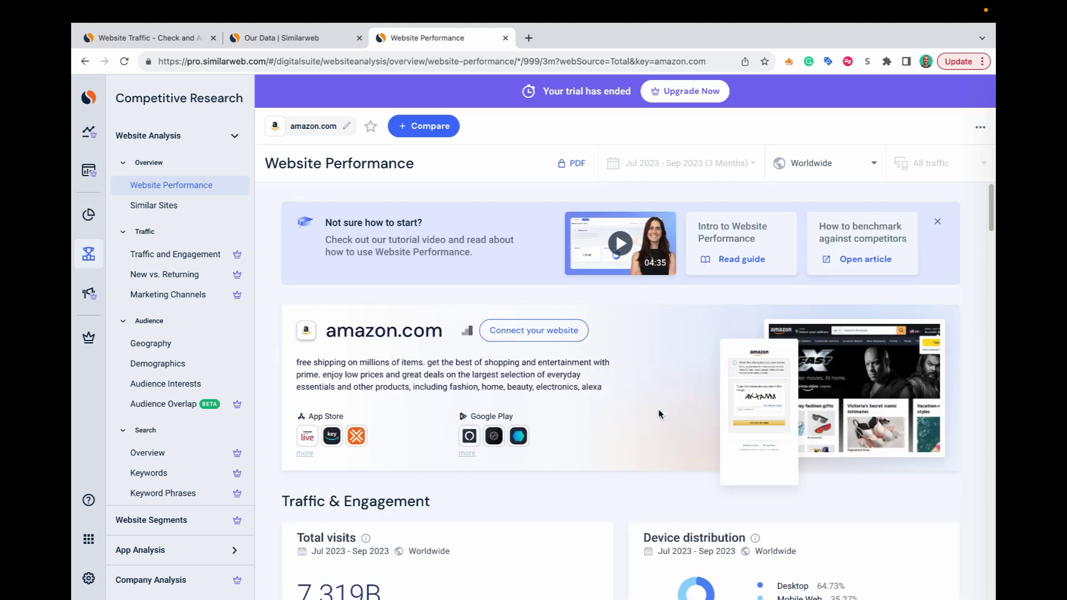
{"action": "scroll", "coordinate": [689, 419], "scroll_direction": "down", "scroll_amount": 3}
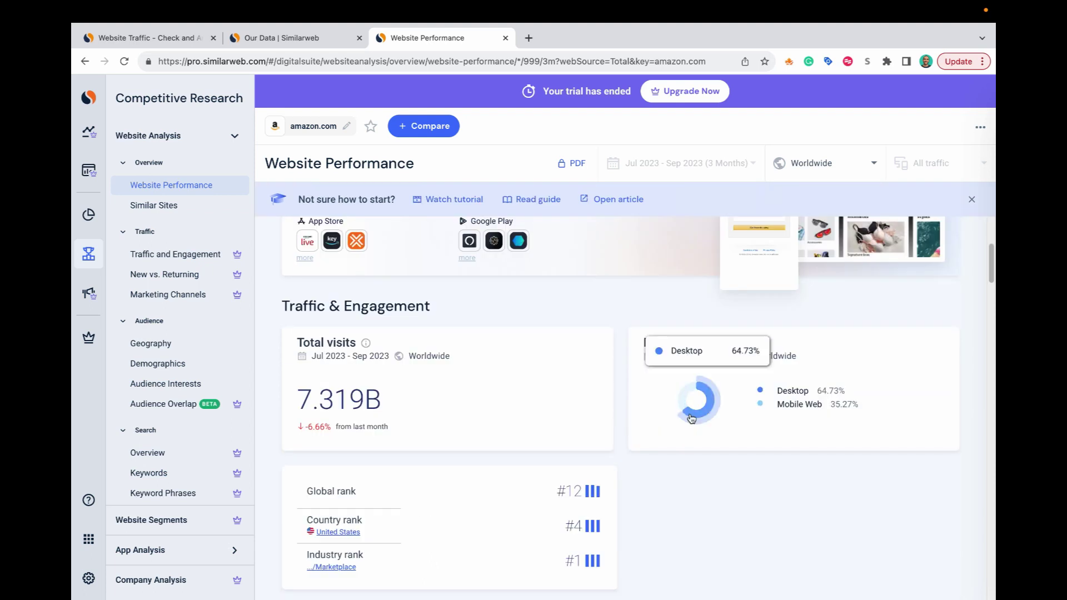
{"action": "scroll", "coordinate": [690, 422], "scroll_direction": "down", "scroll_amount": 15}
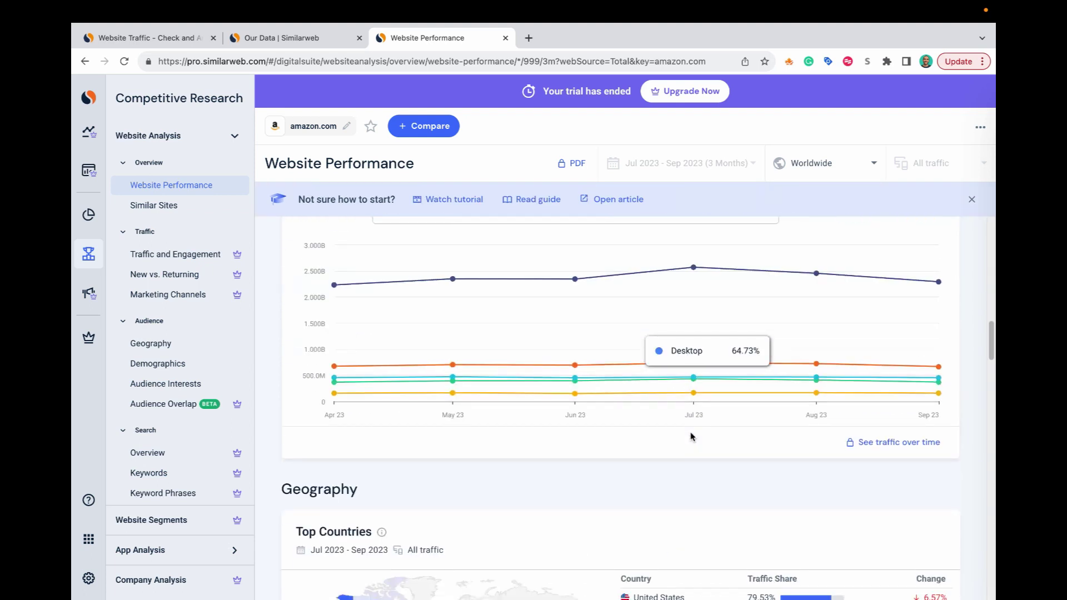
{"action": "scroll", "coordinate": [666, 462], "scroll_direction": "down", "scroll_amount": 20}
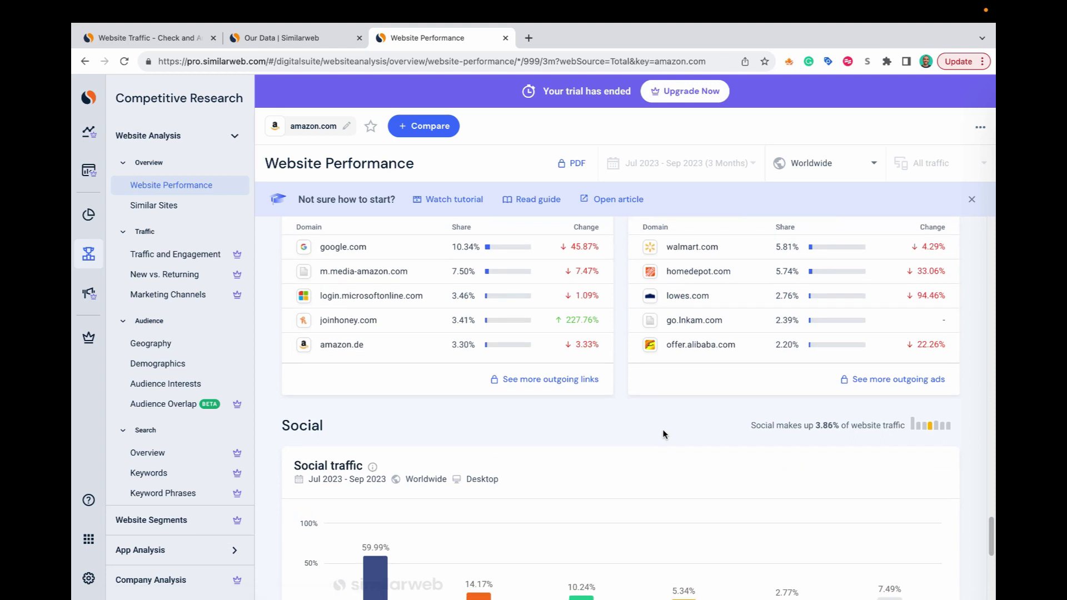
{"action": "scroll", "coordinate": [678, 432], "scroll_direction": "up", "scroll_amount": 20}
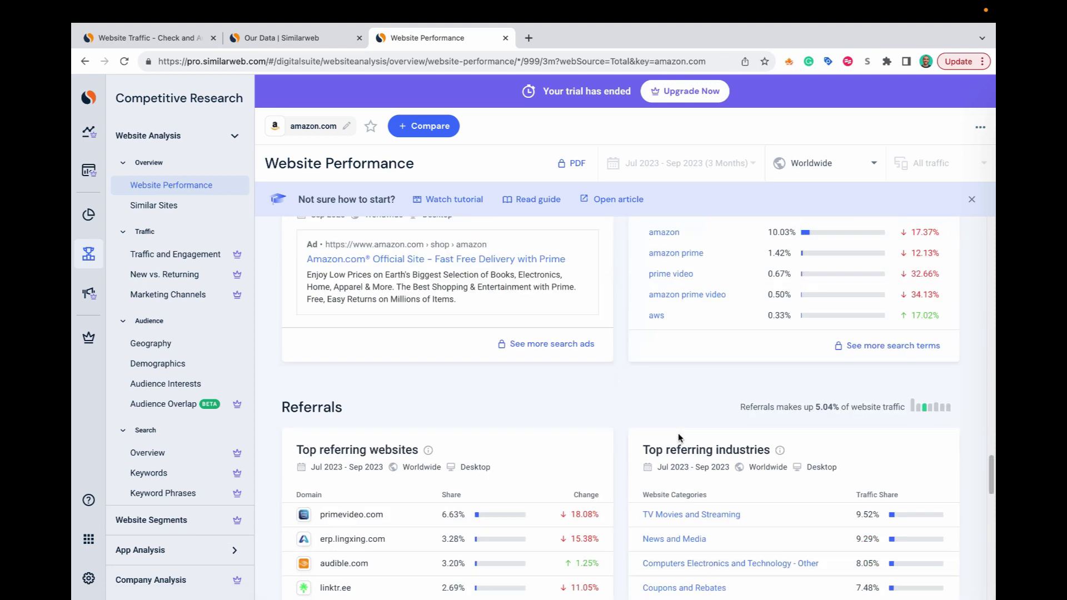
{"action": "scroll", "coordinate": [677, 435], "scroll_direction": "up", "scroll_amount": 4}
{"action": "scroll", "coordinate": [683, 438], "scroll_direction": "down", "scroll_amount": 3}
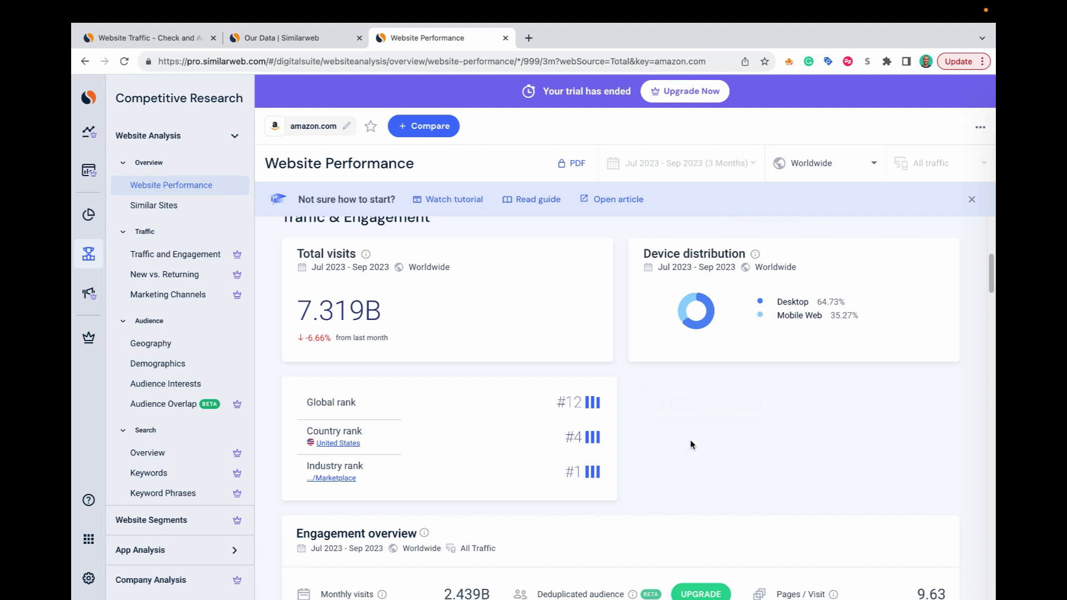
{"action": "scroll", "coordinate": [689, 442], "scroll_direction": "up", "scroll_amount": 4}
{"action": "scroll", "coordinate": [597, 448], "scroll_direction": "down", "scroll_amount": 4}
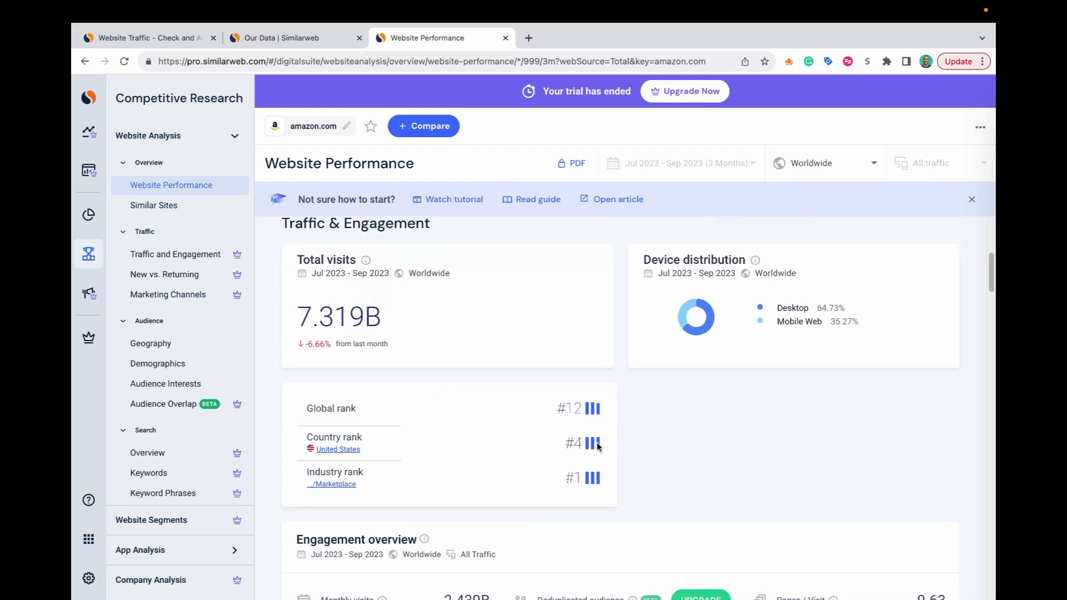
{"action": "scroll", "coordinate": [608, 444], "scroll_direction": "down", "scroll_amount": 3}
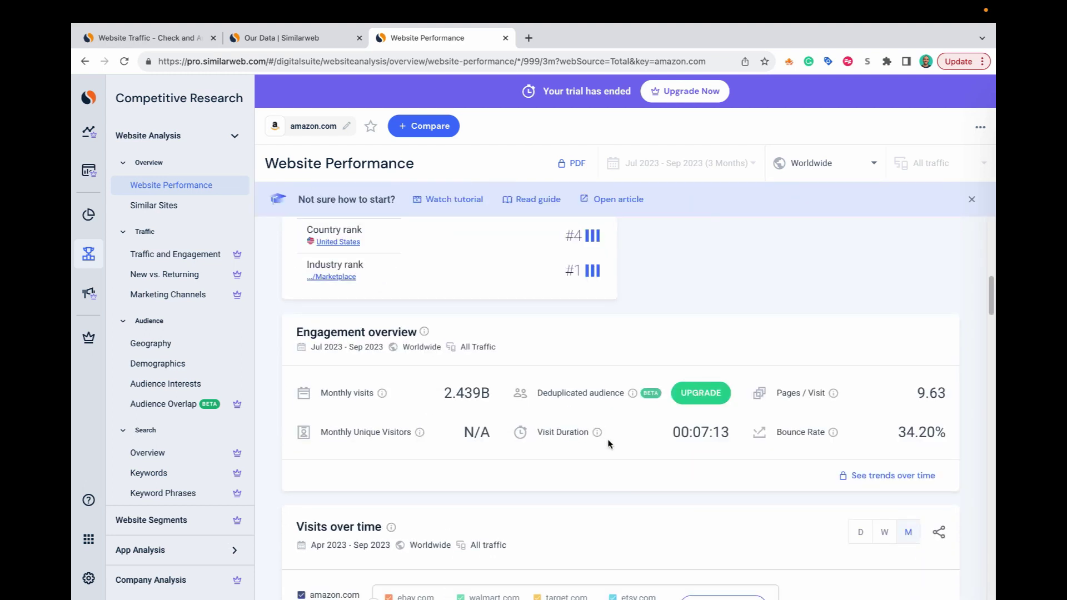